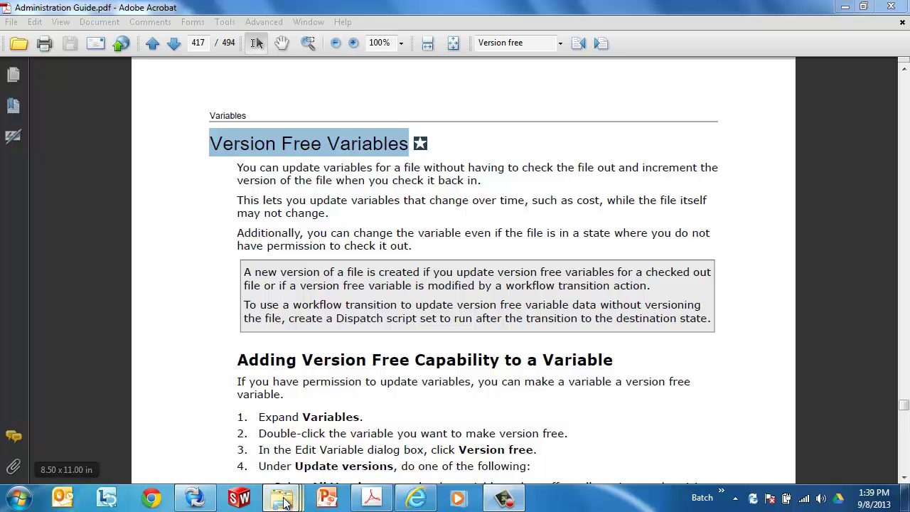
# Step: Browse from Computer through Local Disk (C:) and the DEV vault to Projects, enlarging the file list
pyautogui.moveTo(283, 498)
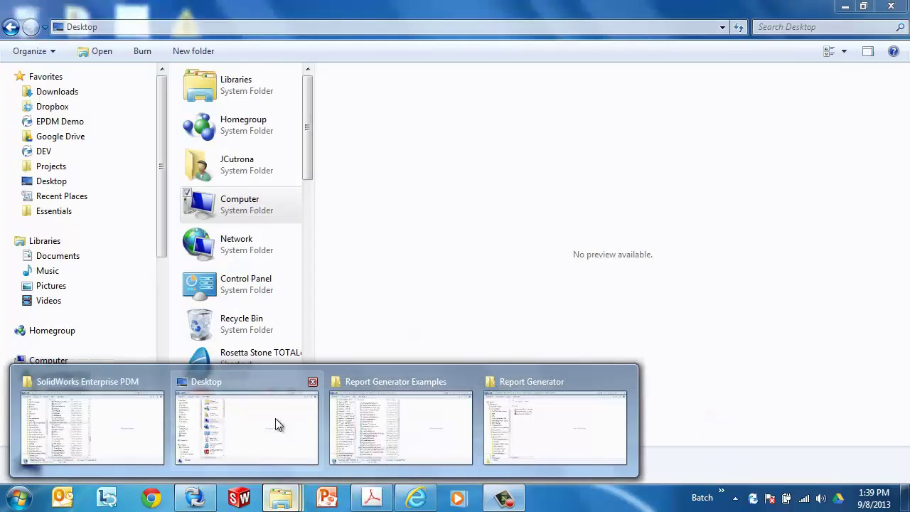
pyautogui.click(275, 418)
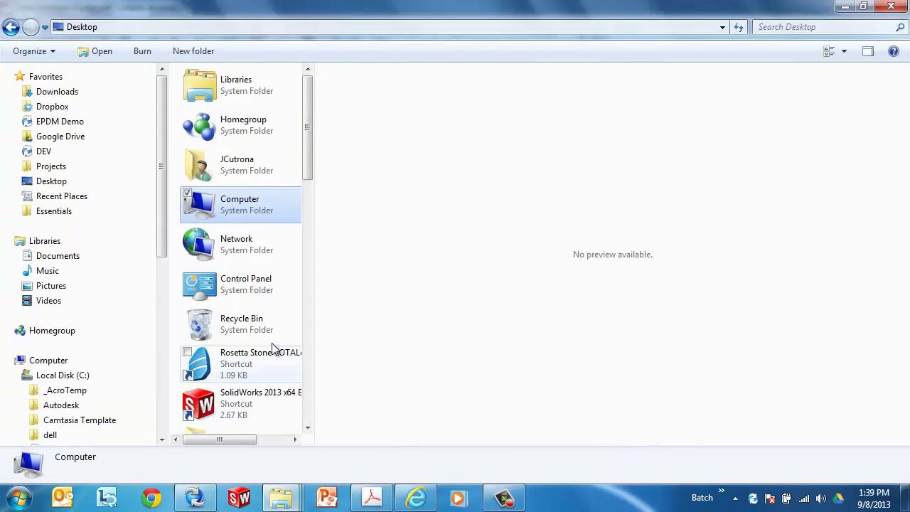
pyautogui.doubleClick(237, 207)
pyautogui.doubleClick(244, 103)
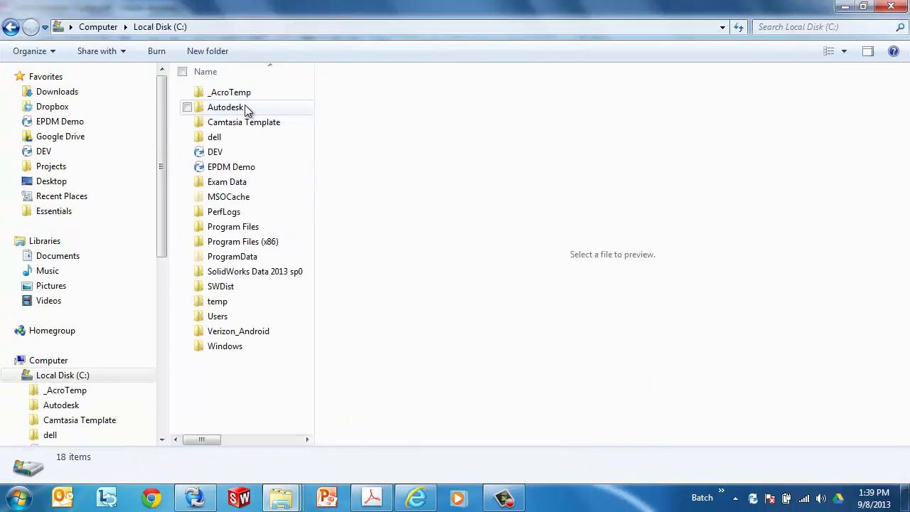
pyautogui.doubleClick(241, 151)
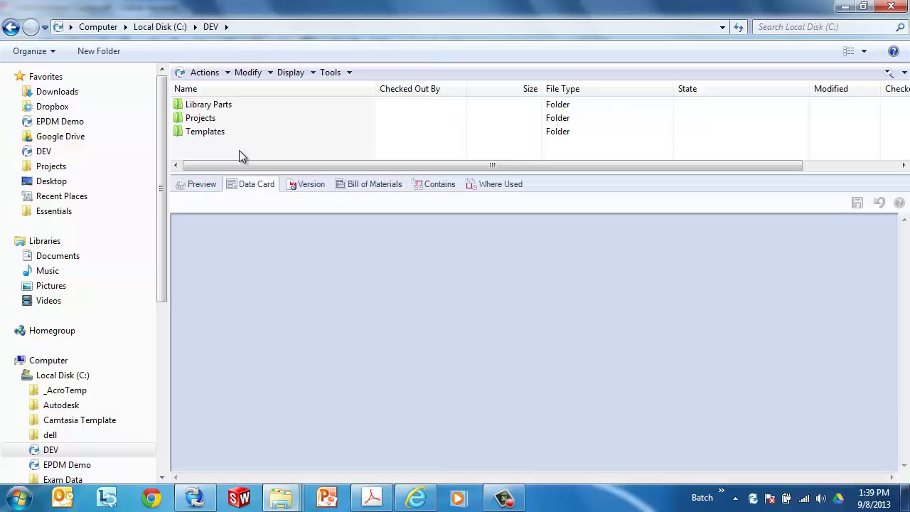
pyautogui.doubleClick(219, 126)
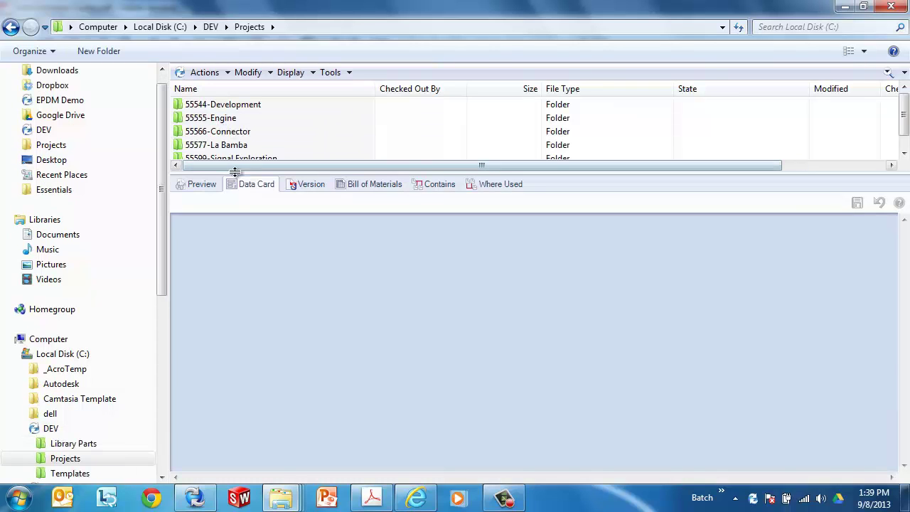
pyautogui.moveTo(231, 175); pyautogui.dragTo(238, 207)
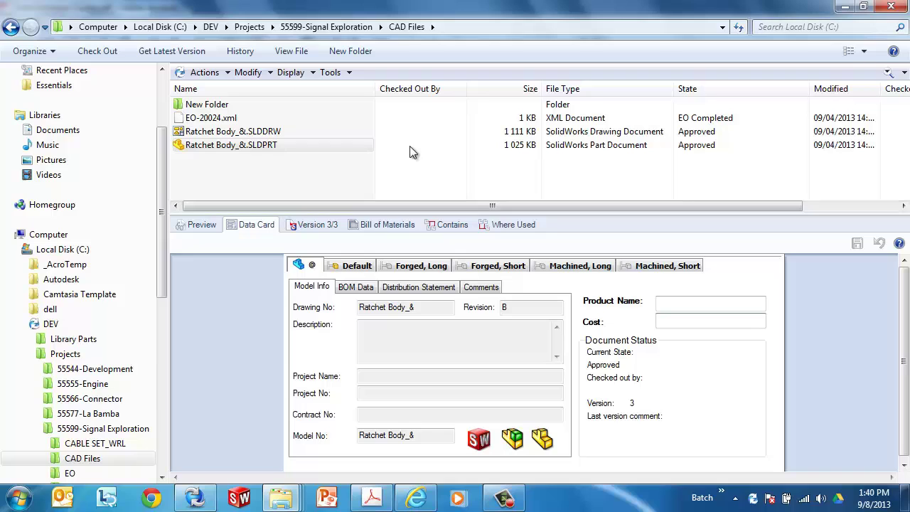
# Step: Save a Cost of 50 on the Ratchet Body data card, then replace it with 60 and save
pyautogui.click(688, 323)
pyautogui.write('50')
pyautogui.click(858, 244)
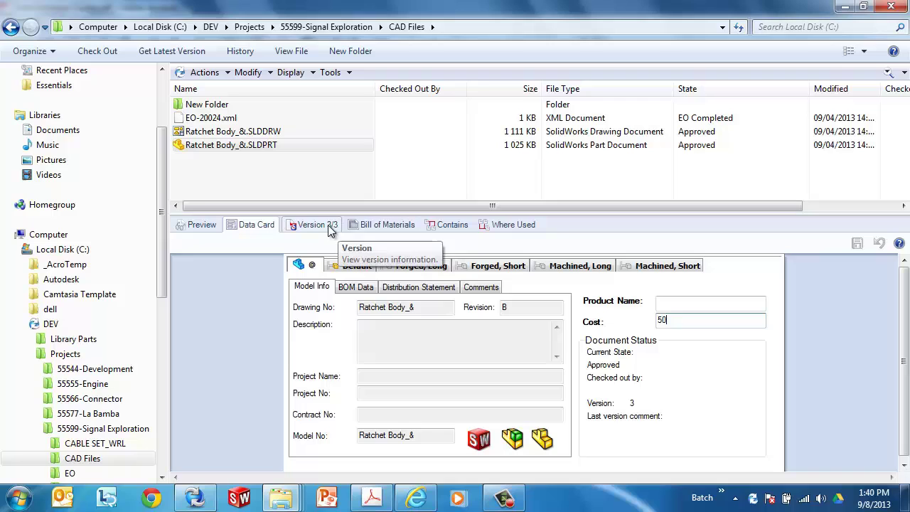
pyautogui.moveTo(684, 320); pyautogui.dragTo(608, 329)
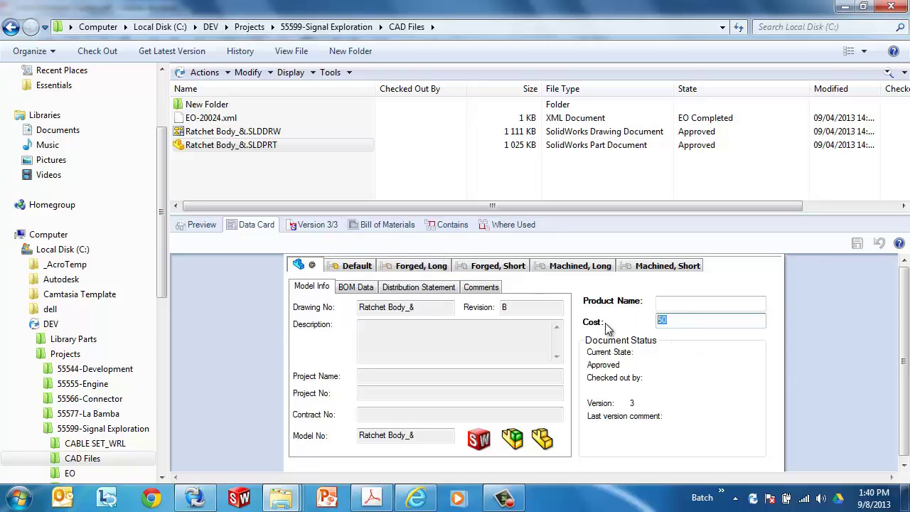
pyautogui.write('60')
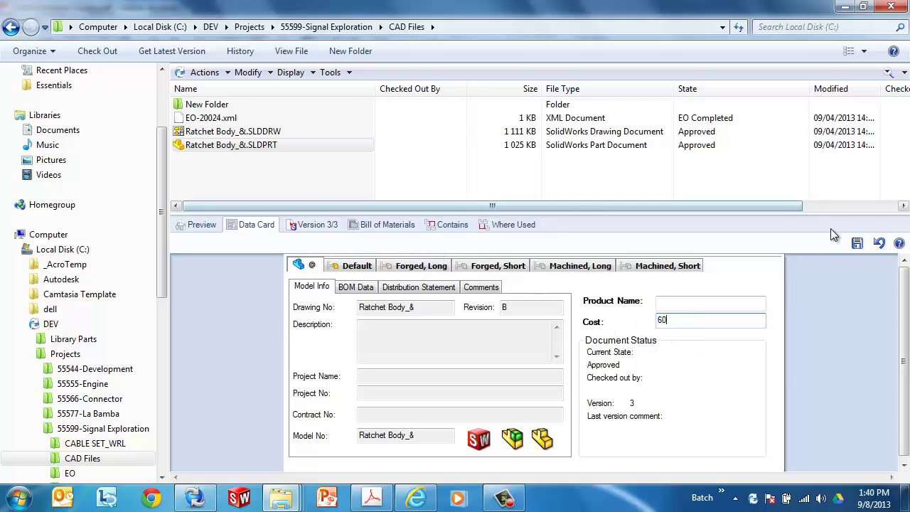
pyautogui.click(857, 243)
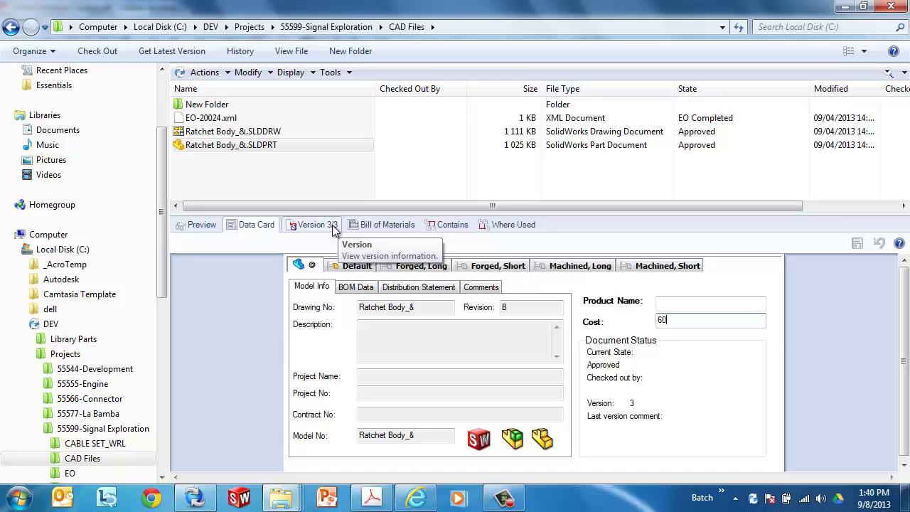
# Step: In PDM Administration, inspect the Admin user's properties and close them unchanged
pyautogui.click(194, 498)
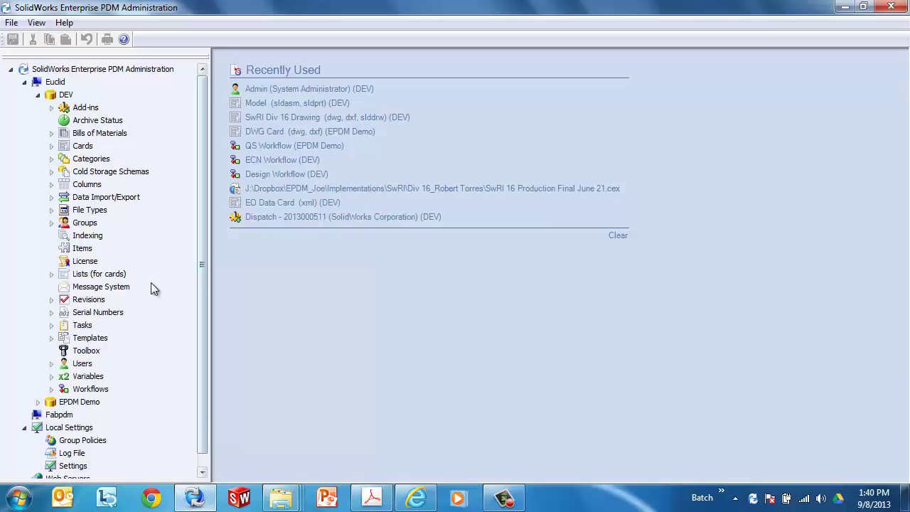
pyautogui.click(51, 364)
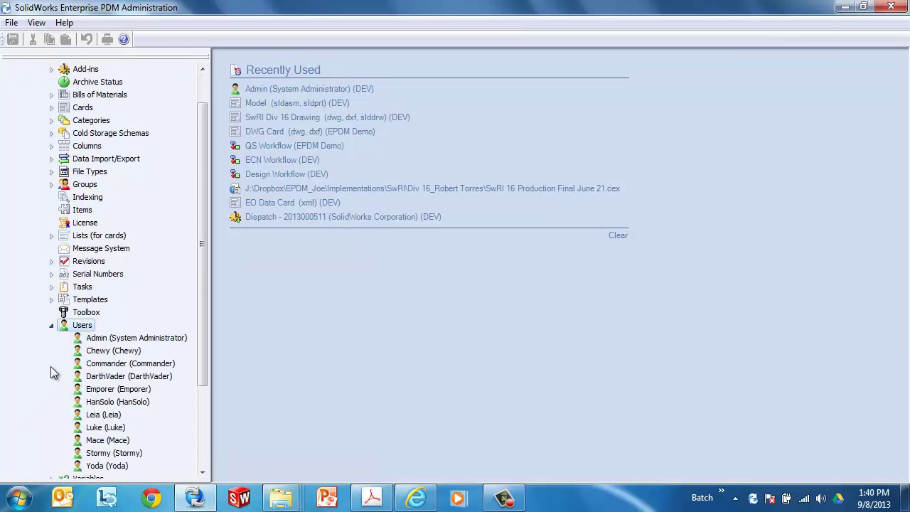
pyautogui.doubleClick(105, 340)
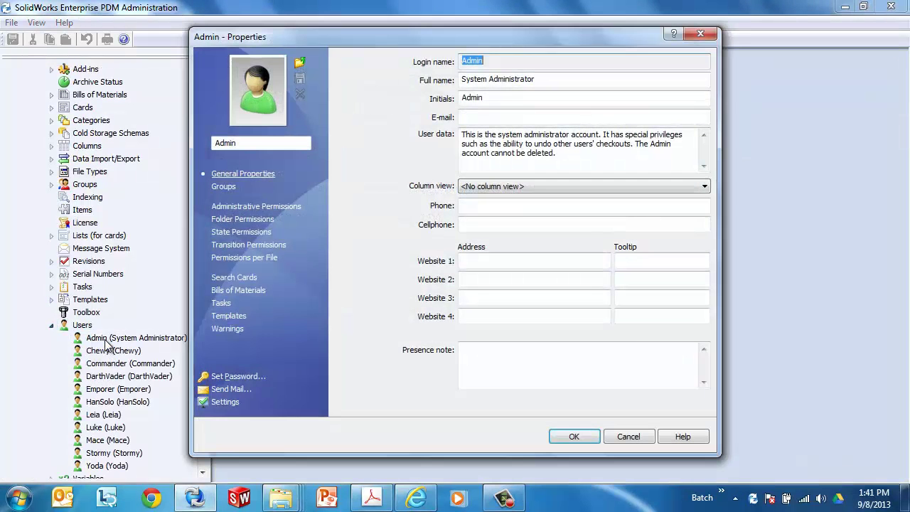
pyautogui.click(618, 436)
pyautogui.click(51, 326)
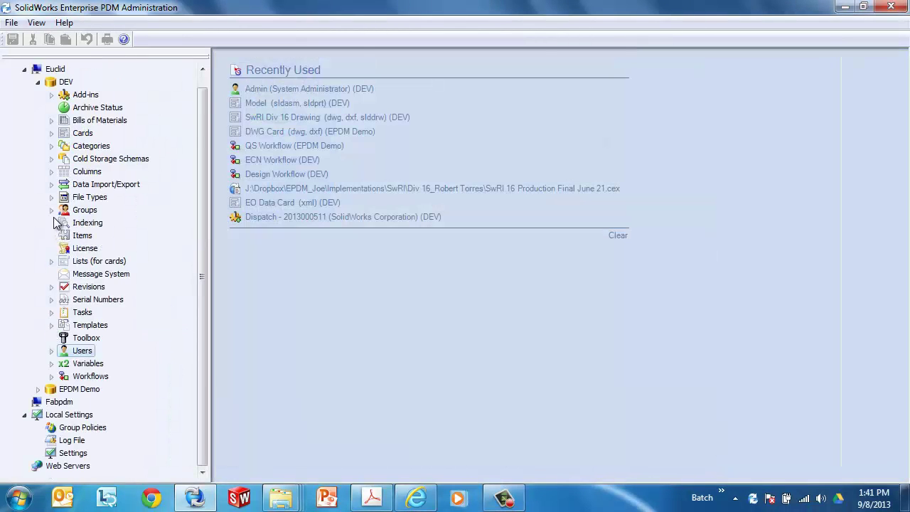
# Step: Review the Administrators group's administrative permissions and folder permissions on the DEV vault root
pyautogui.click(51, 212)
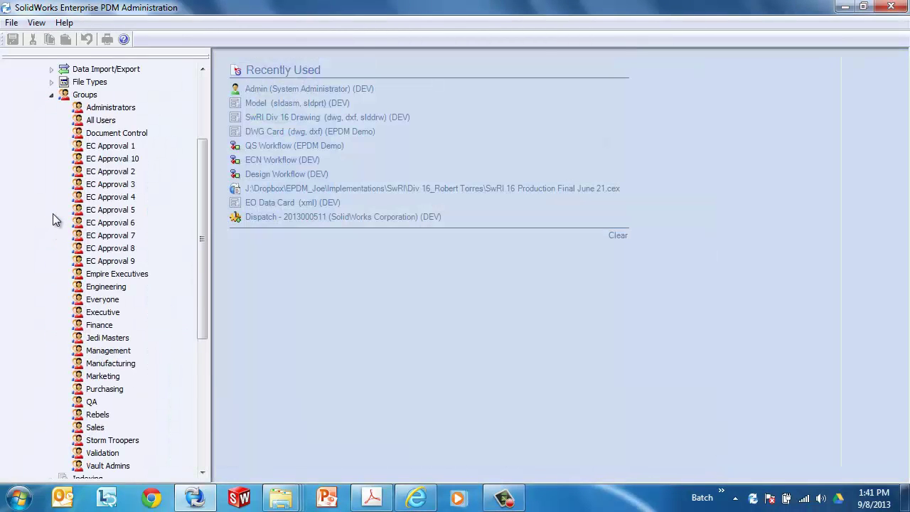
pyautogui.doubleClick(101, 108)
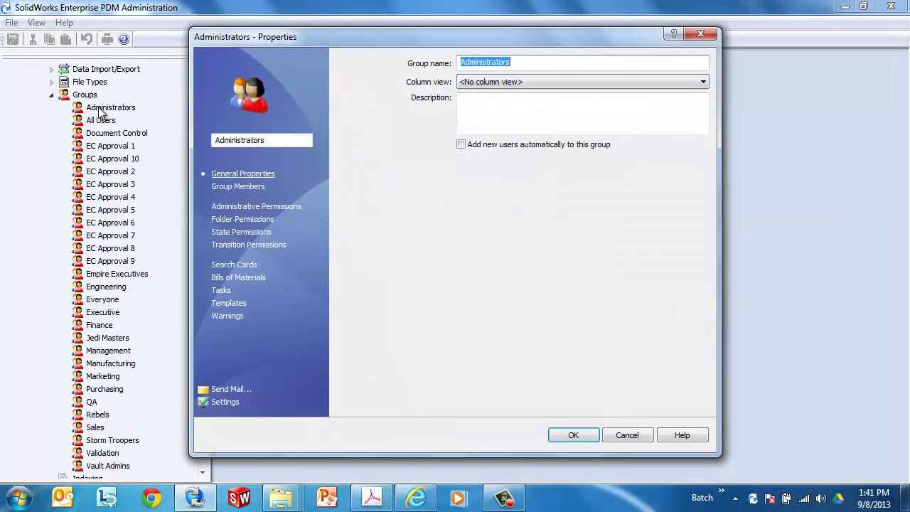
pyautogui.click(241, 207)
pyautogui.click(240, 222)
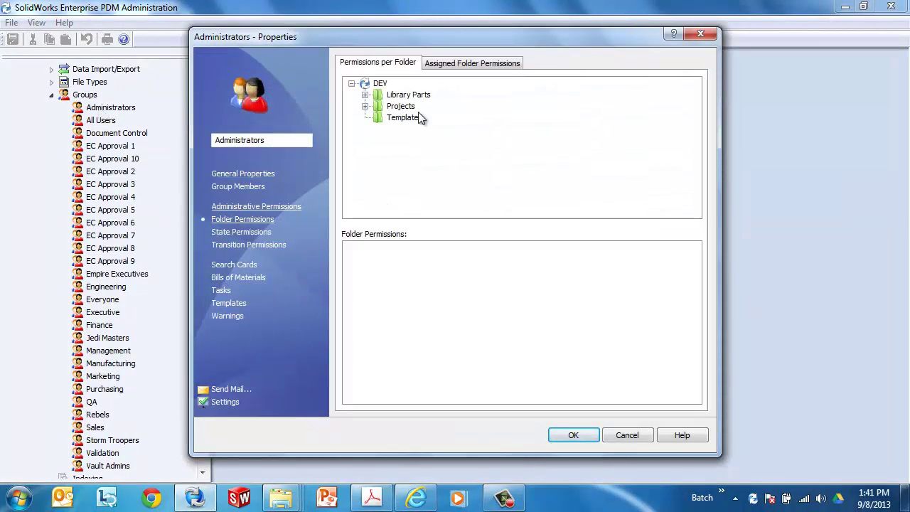
pyautogui.click(381, 84)
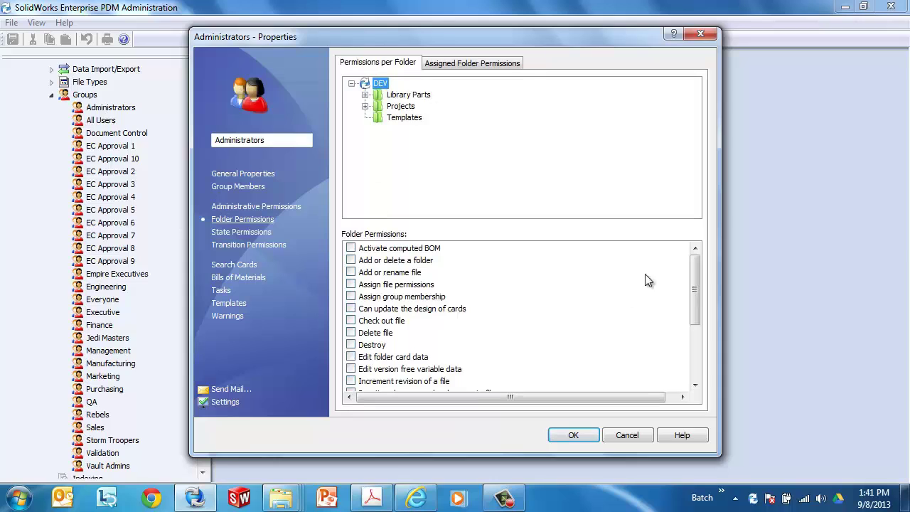
pyautogui.moveTo(695, 278); pyautogui.dragTo(683, 322)
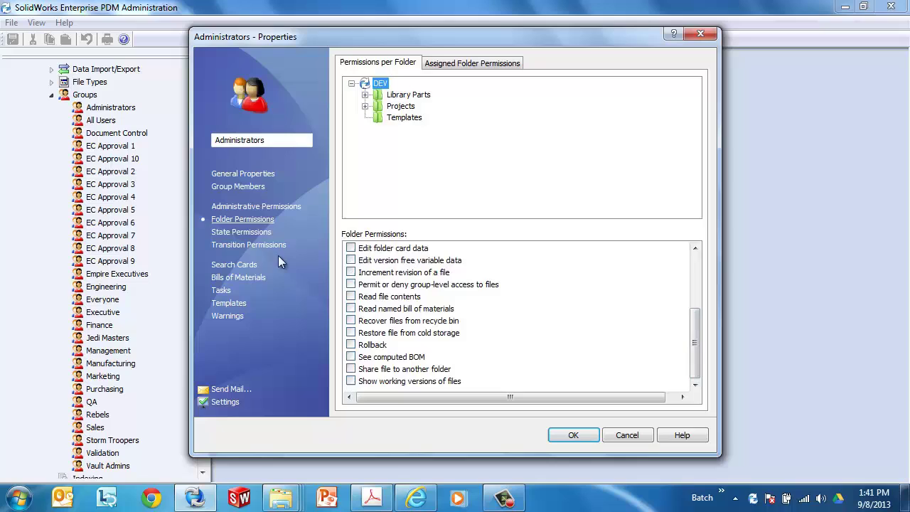
# Step: Compare the group's State Permissions across all four workflow states, cancel, and collapse Groups
pyautogui.click(241, 232)
pyautogui.moveTo(387, 185); pyautogui.dragTo(349, 99)
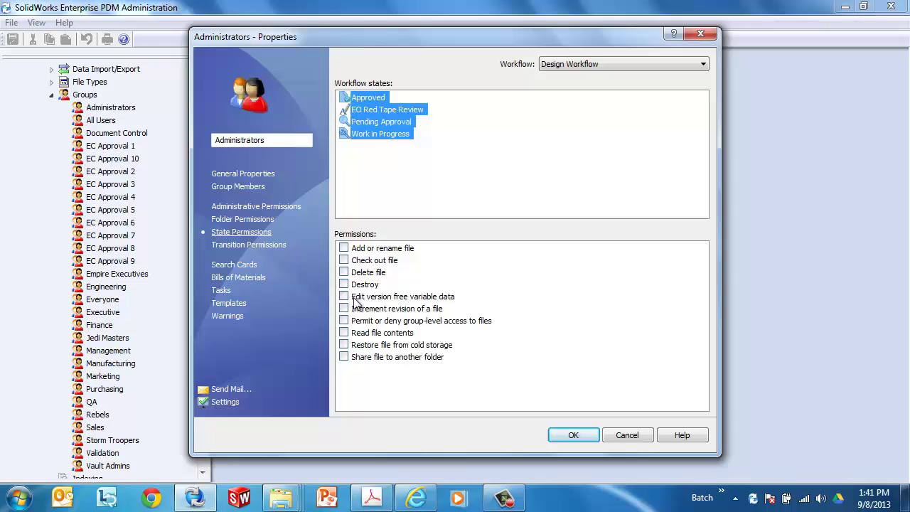
pyautogui.click(54, 100)
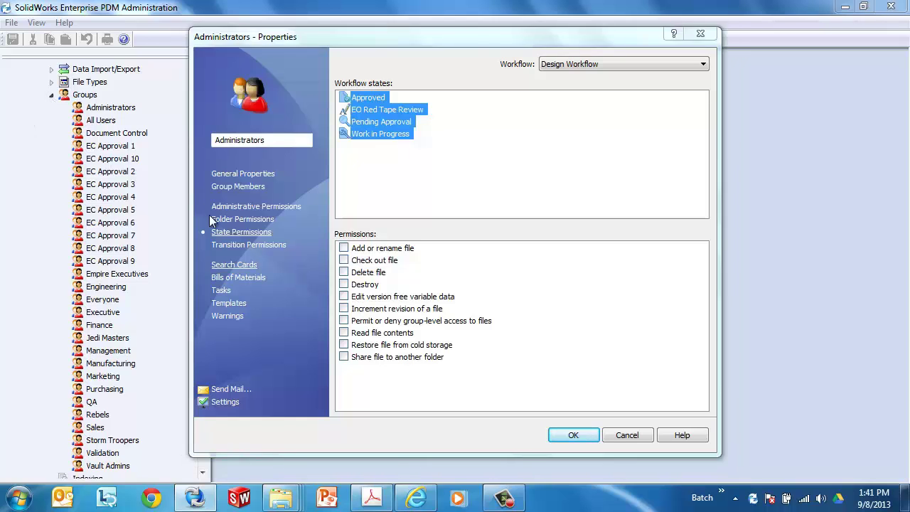
pyautogui.click(629, 436)
pyautogui.click(53, 97)
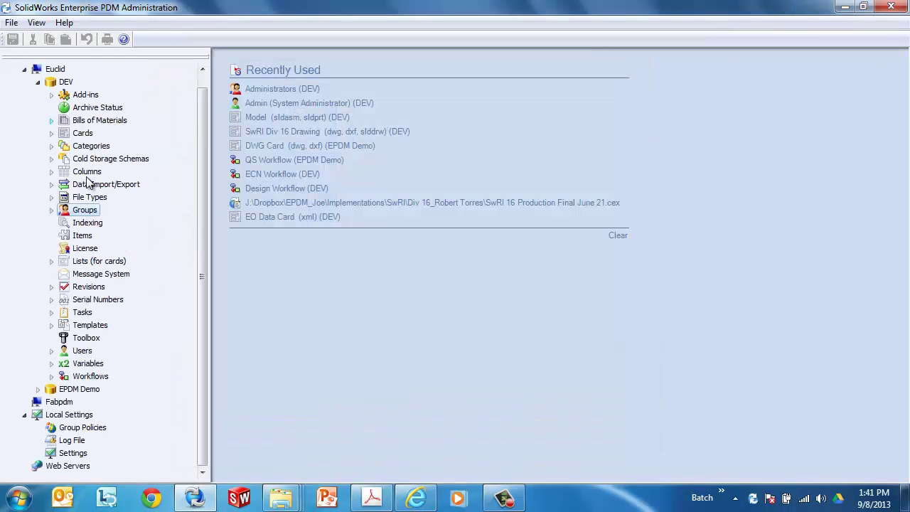
pyautogui.click(50, 133)
pyautogui.click(64, 146)
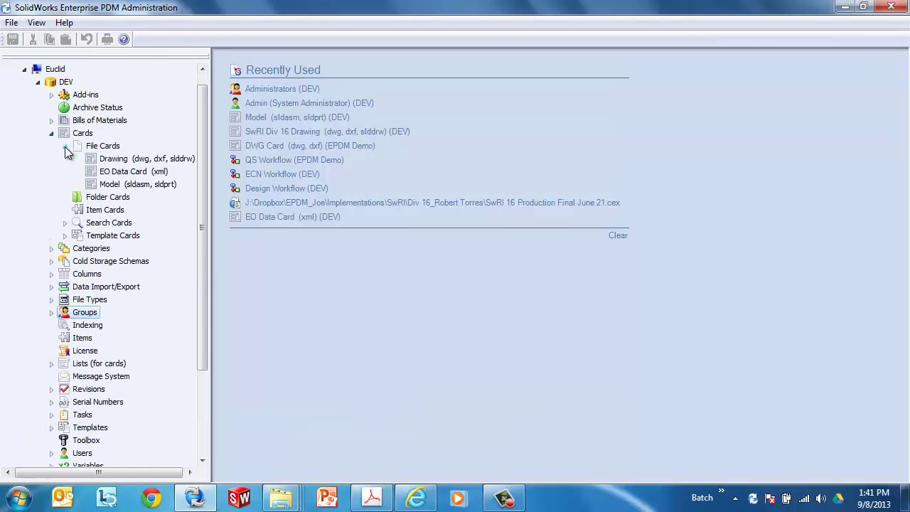
pyautogui.click(133, 184)
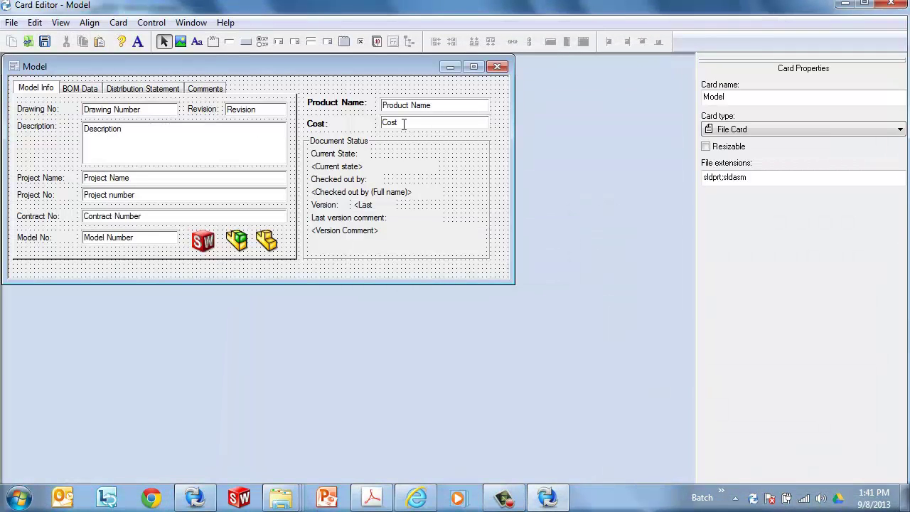
pyautogui.click(404, 123)
pyautogui.click(403, 104)
pyautogui.click(405, 122)
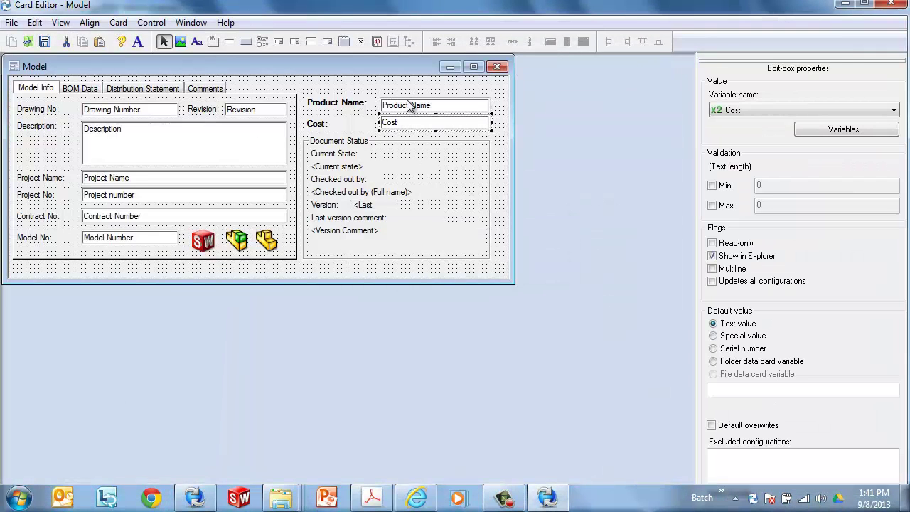
pyautogui.click(891, 4)
pyautogui.click(51, 132)
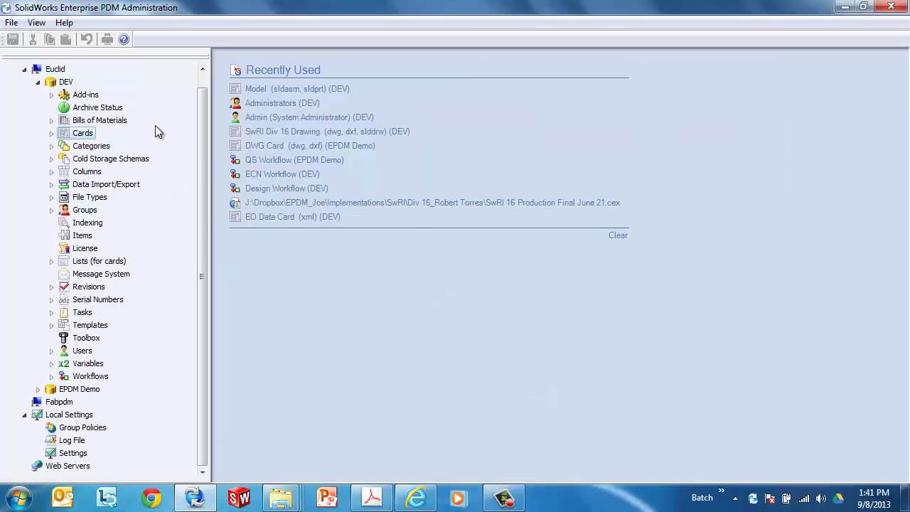
# Step: Open the Variables editor and compare the Cost variable's settings with CM Approval's
pyautogui.click(51, 363)
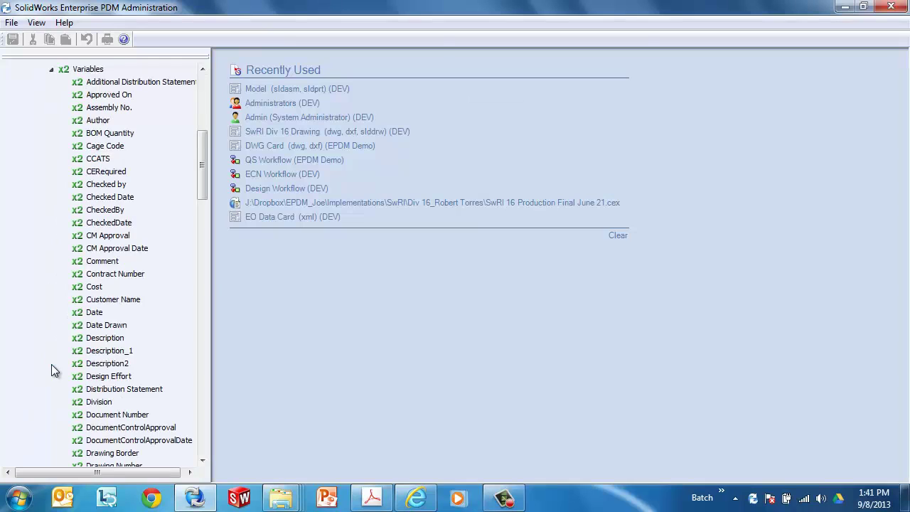
pyautogui.rightClick(82, 71)
pyautogui.click(109, 80)
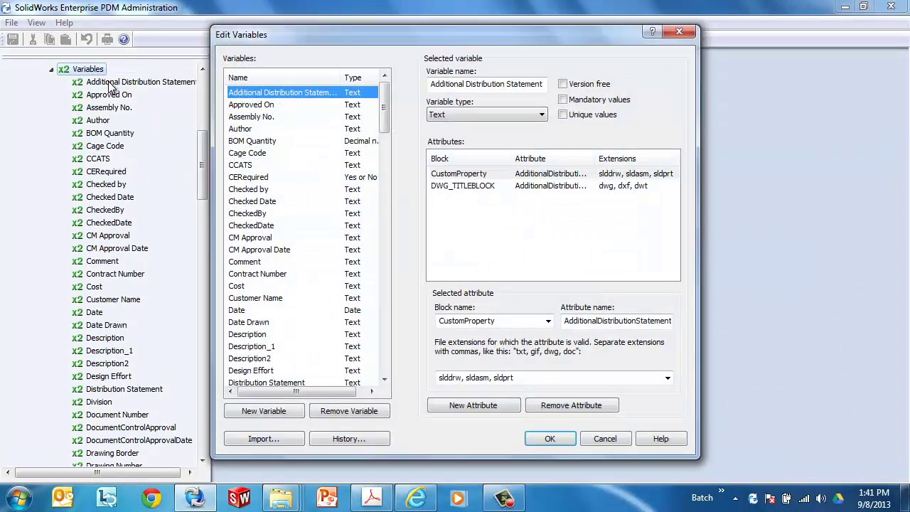
pyautogui.click(242, 287)
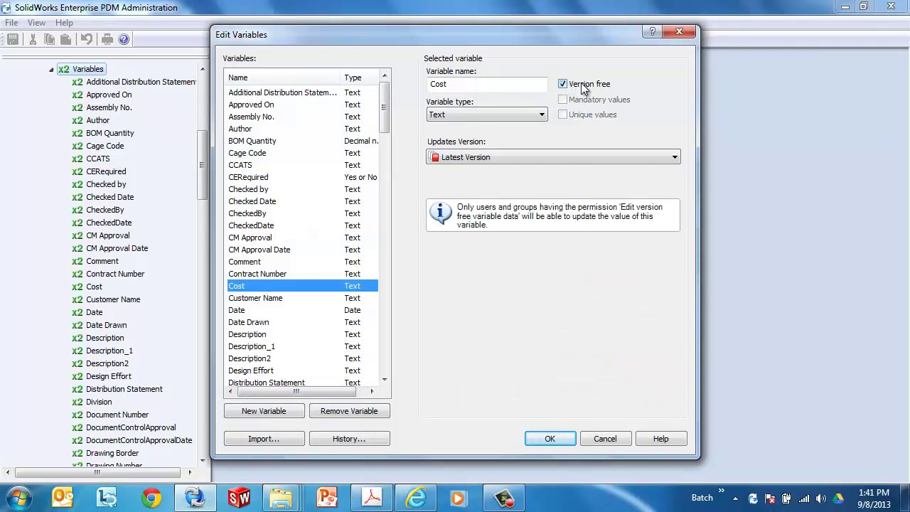
pyautogui.click(267, 239)
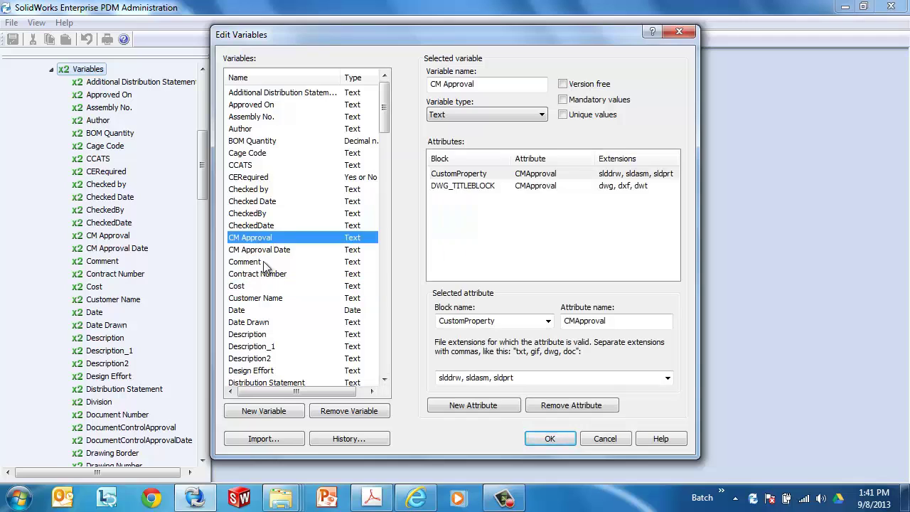
pyautogui.click(237, 286)
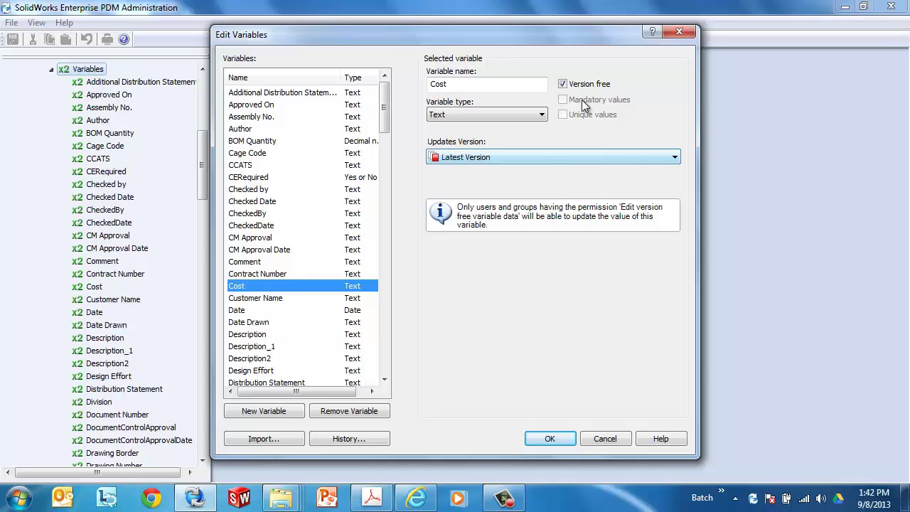
# Step: Set the Cost variable's Updates Version option to All Versions
pyautogui.click(545, 159)
pyautogui.click(540, 172)
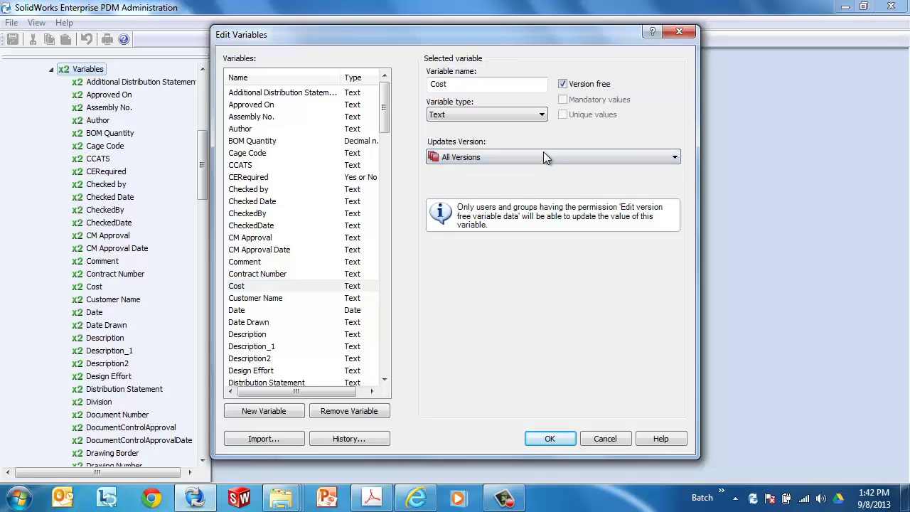
pyautogui.click(544, 158)
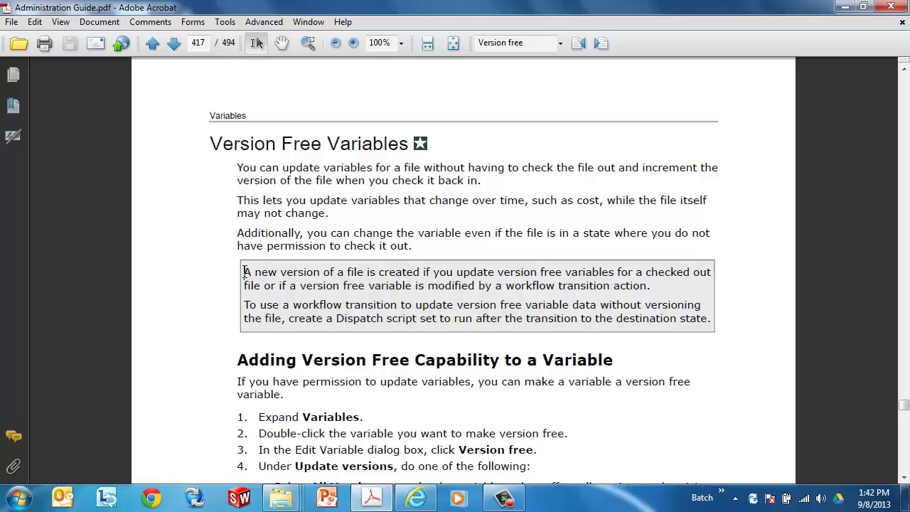
# Step: Read the Version Free Variables section on page 417, highlighting the new-version and workflow-transition notes
pyautogui.moveTo(244, 272); pyautogui.dragTo(329, 279)
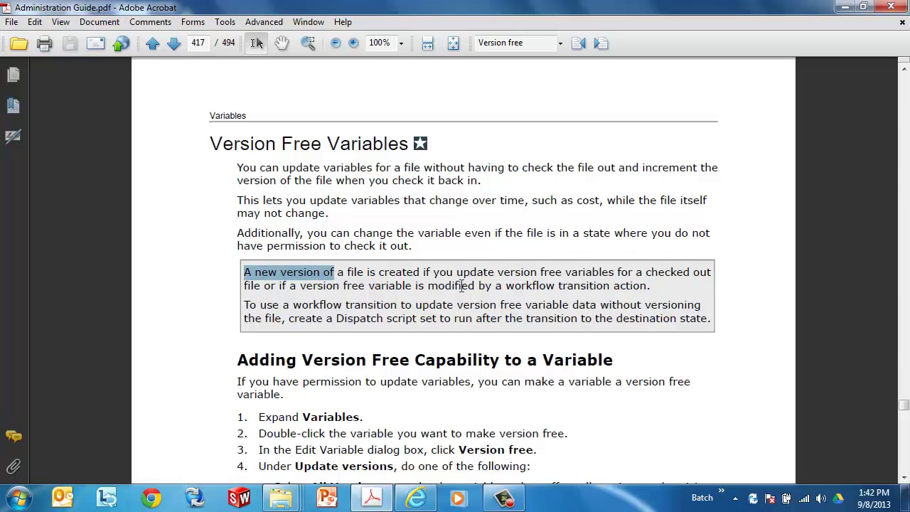
pyautogui.click(549, 279)
pyautogui.moveTo(652, 285); pyautogui.dragTo(238, 270)
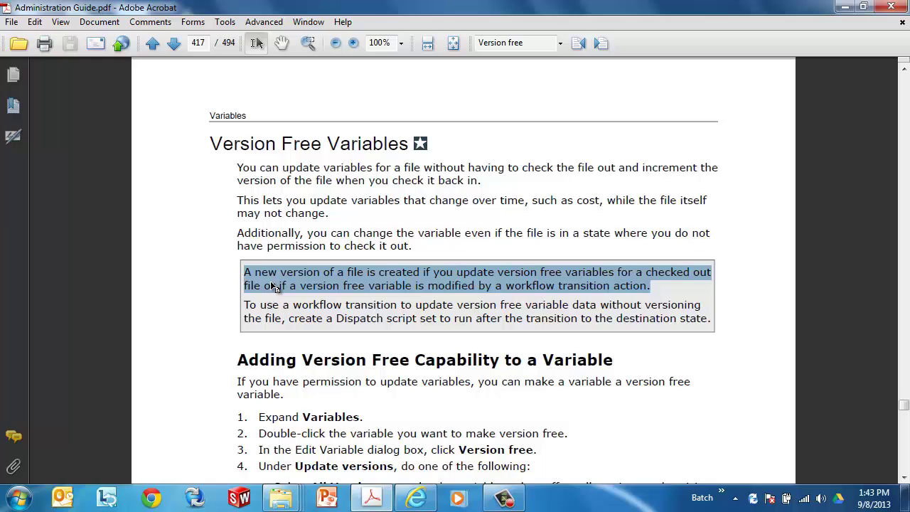
pyautogui.moveTo(210, 145); pyautogui.dragTo(418, 153)
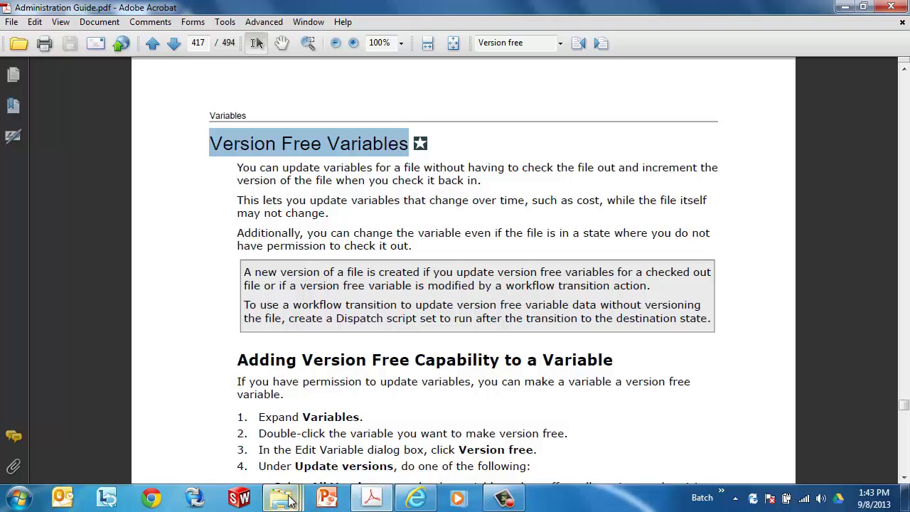
pyautogui.moveTo(288, 501)
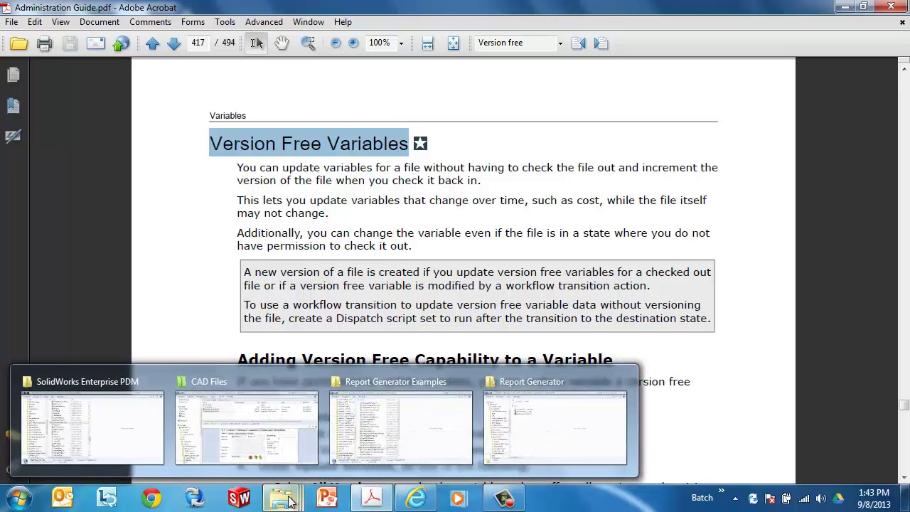